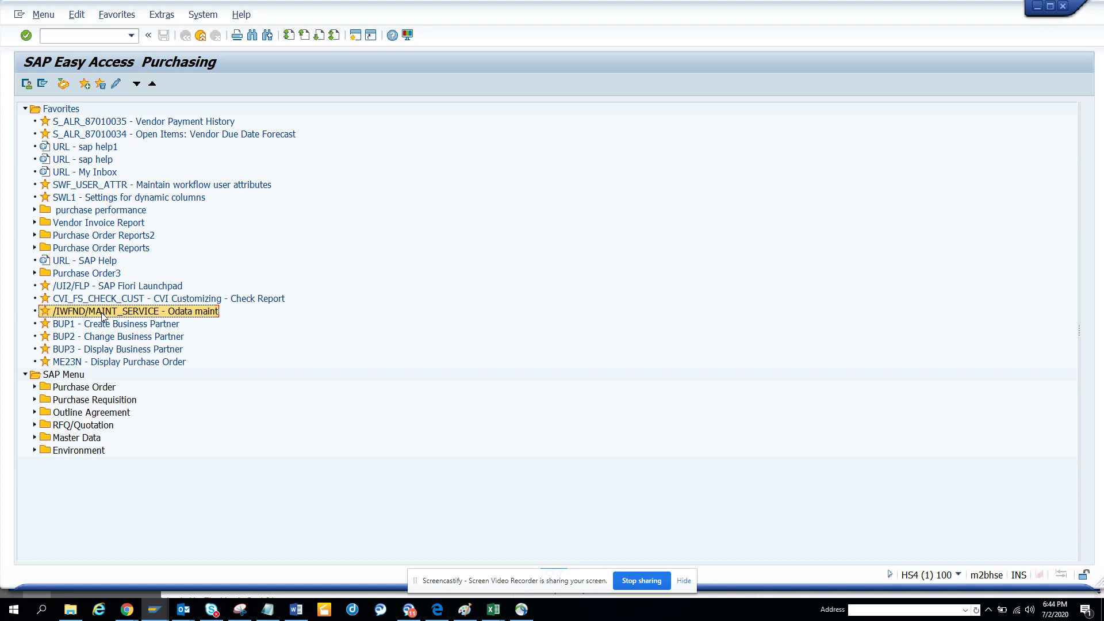
# Step: Start /IWFND/MAINT_SERVICE and search the service catalog for fbl1n
pyautogui.doubleClick(165, 313)
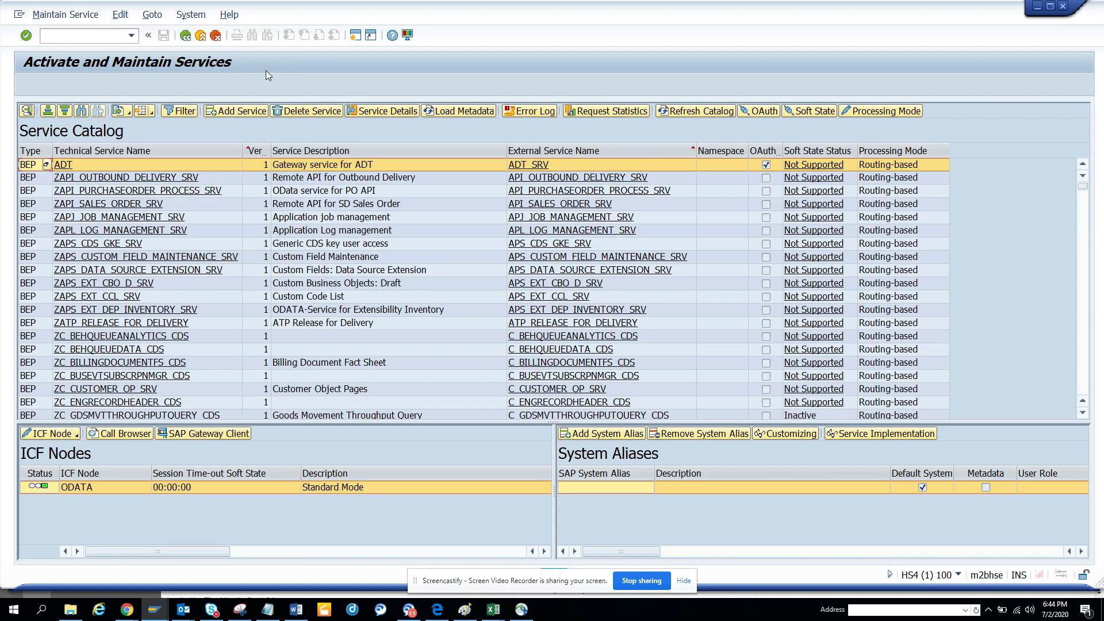
pyautogui.click(81, 111)
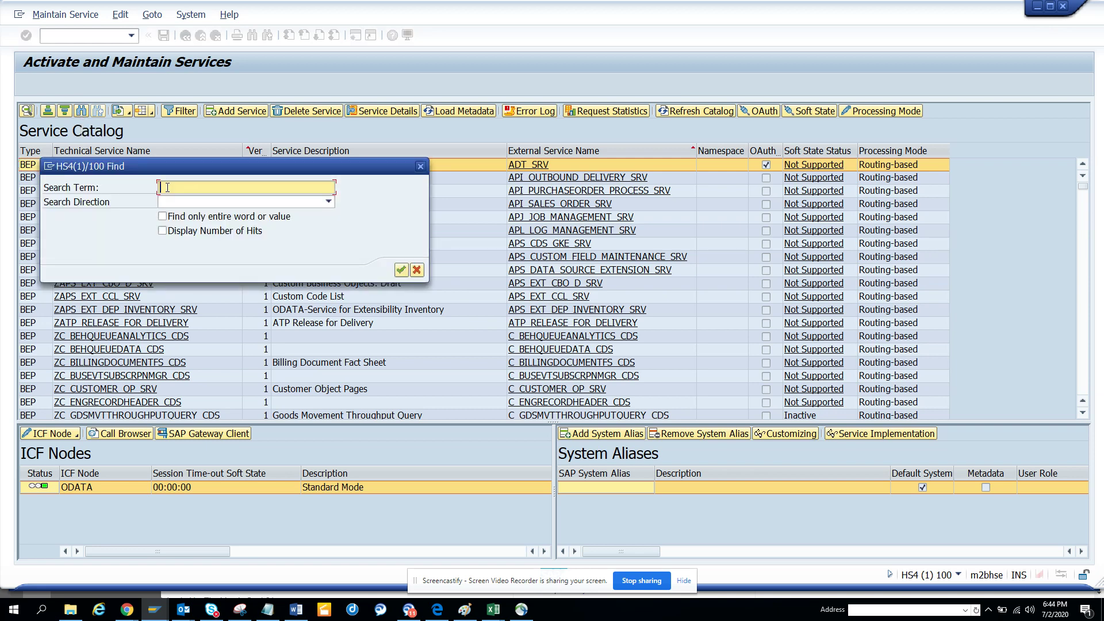
pyautogui.write('fbl1n')
pyautogui.press('Return')
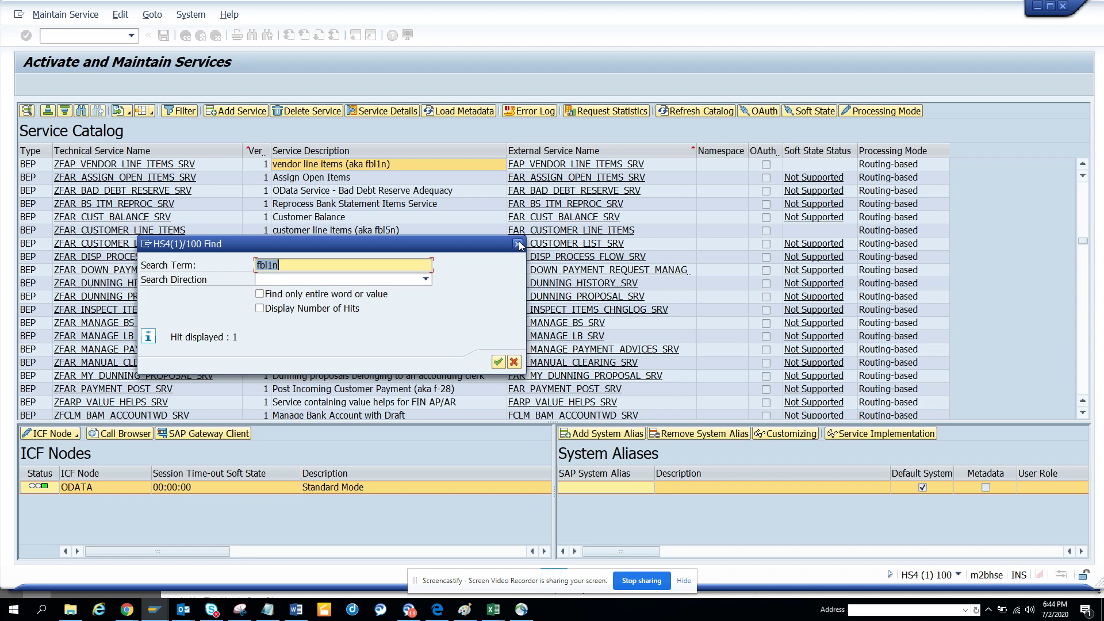
pyautogui.click(189, 219)
pyautogui.click(257, 246)
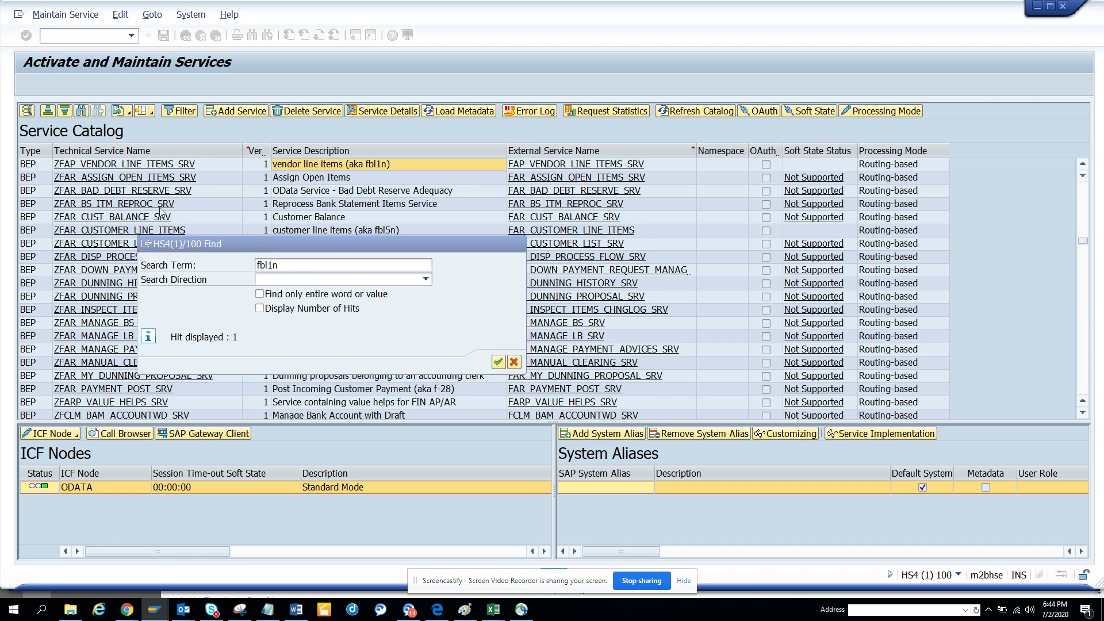
pyautogui.press('Escape')
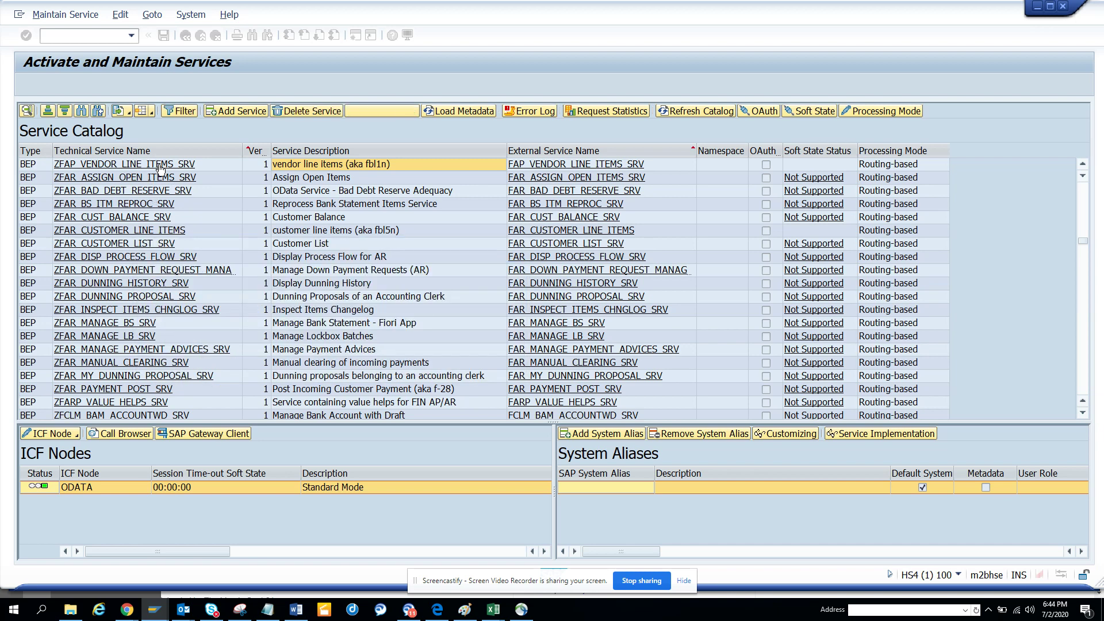
# Step: Activate the ODATA ICF node of ZFAP_VENDOR_LINE_ITEMS_SRV, system alias LOCAL
pyautogui.click(160, 168)
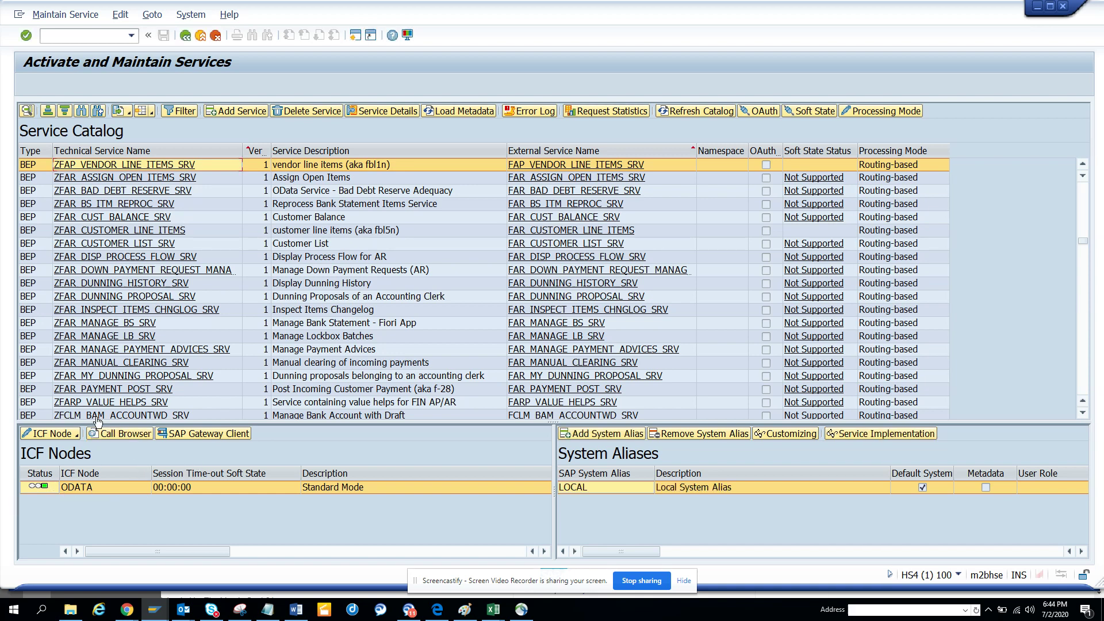
pyautogui.click(77, 434)
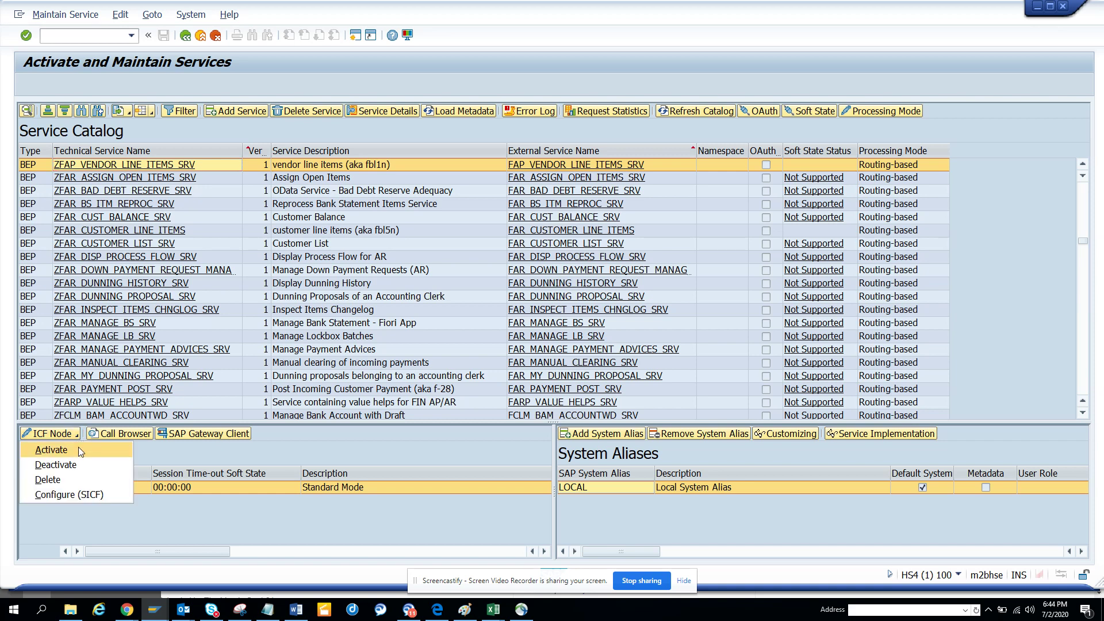
pyautogui.click(77, 451)
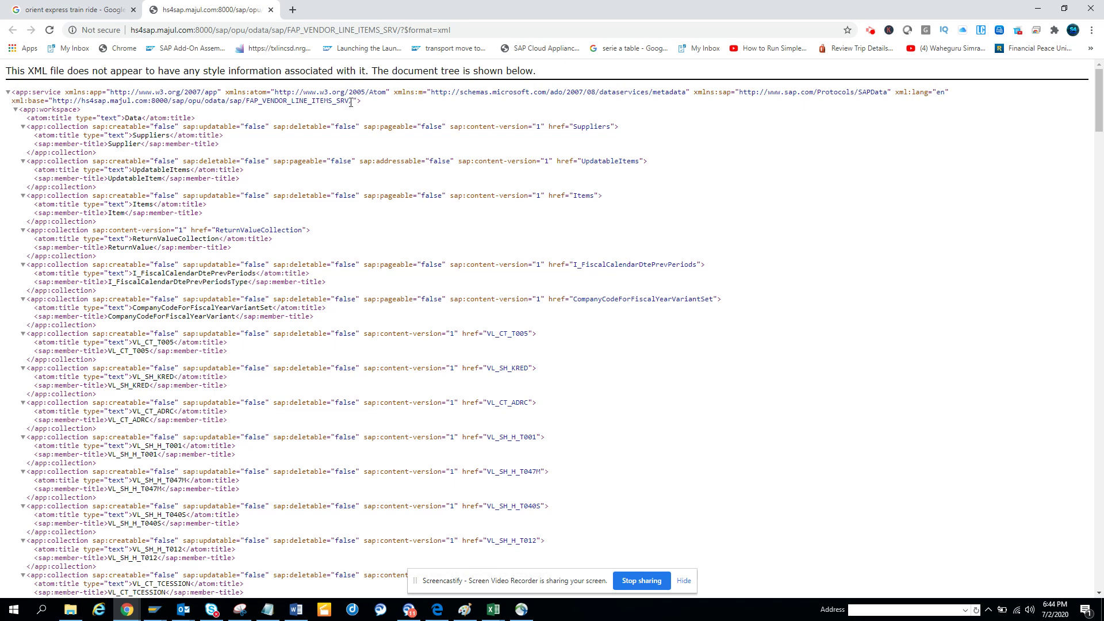
# Step: Copy the service document's xml:base URL from the Chrome XML page
pyautogui.moveTo(352, 100); pyautogui.dragTo(55, 100)
pyautogui.hotkey('ctrl', 'c')
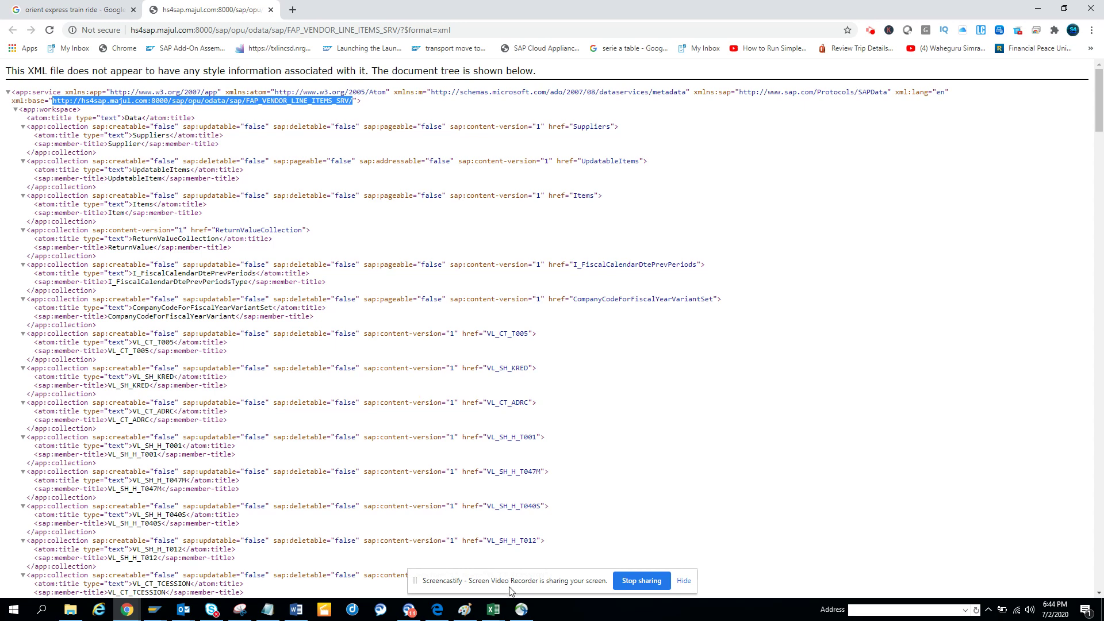
# Step: Create blank workbook Book3 in Excel and open Data > Get Data > From Other Sources
pyautogui.moveTo(495, 615)
pyautogui.click(482, 510)
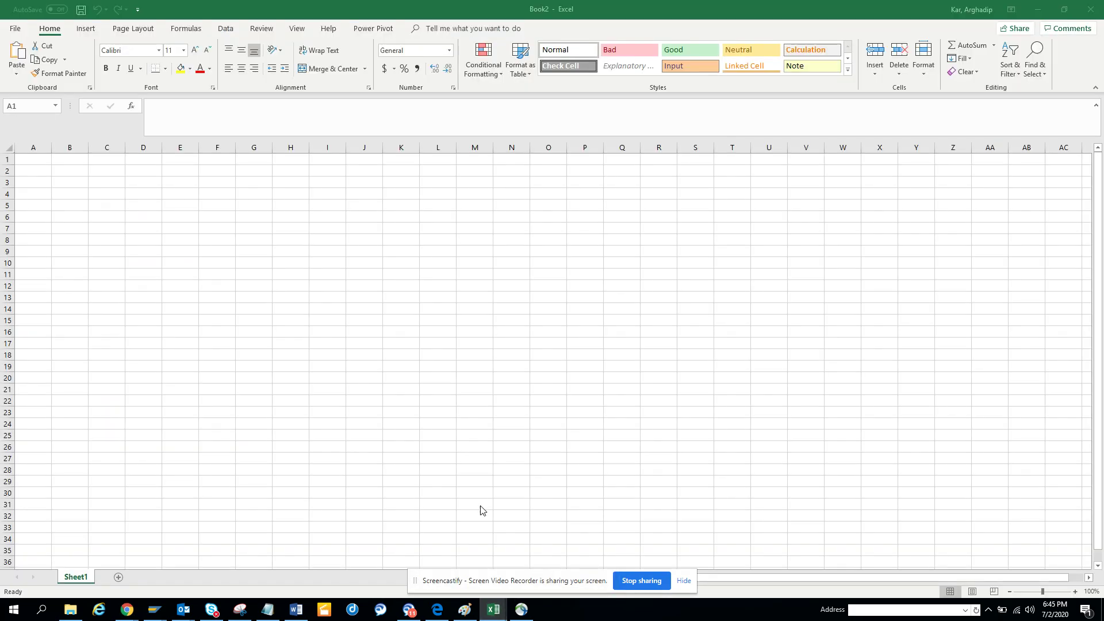
pyautogui.click(16, 29)
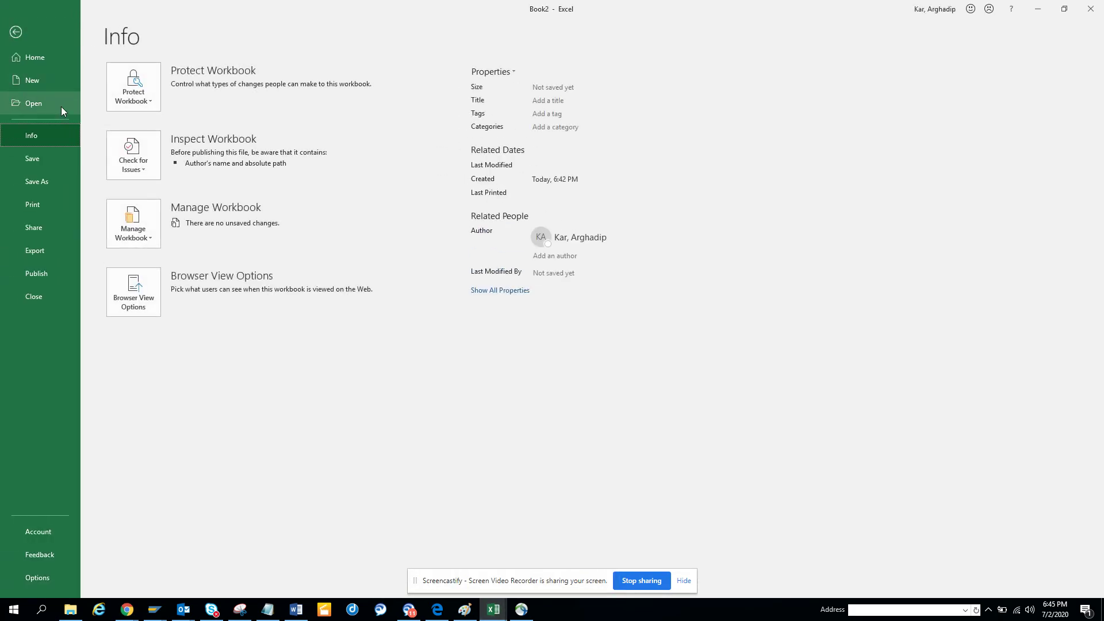
pyautogui.click(67, 82)
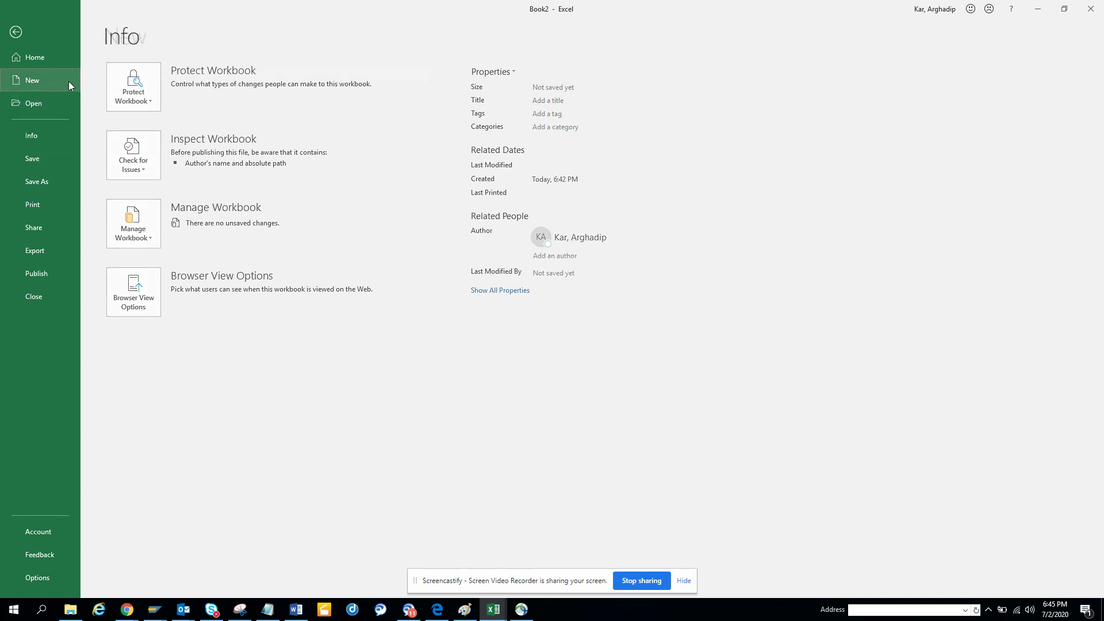
pyautogui.click(164, 141)
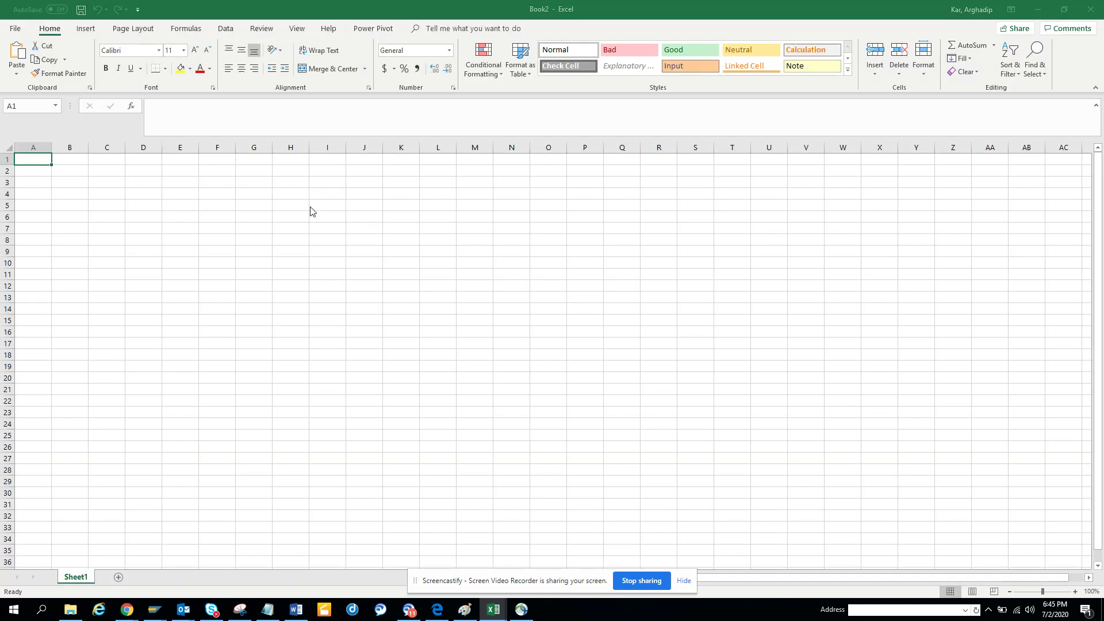
pyautogui.click(229, 30)
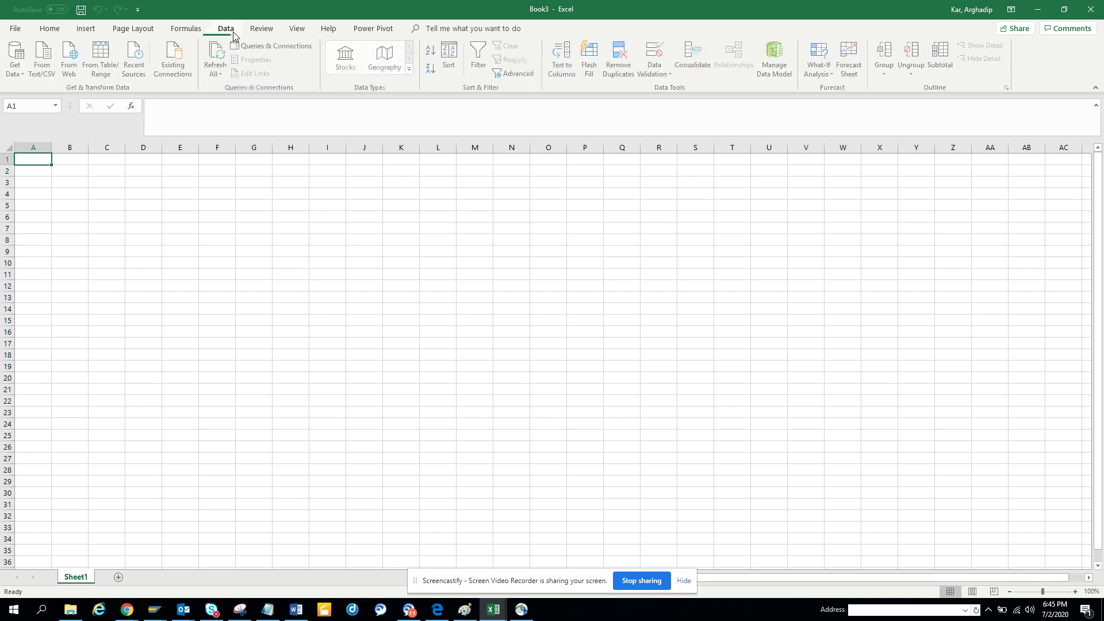
pyautogui.click(24, 76)
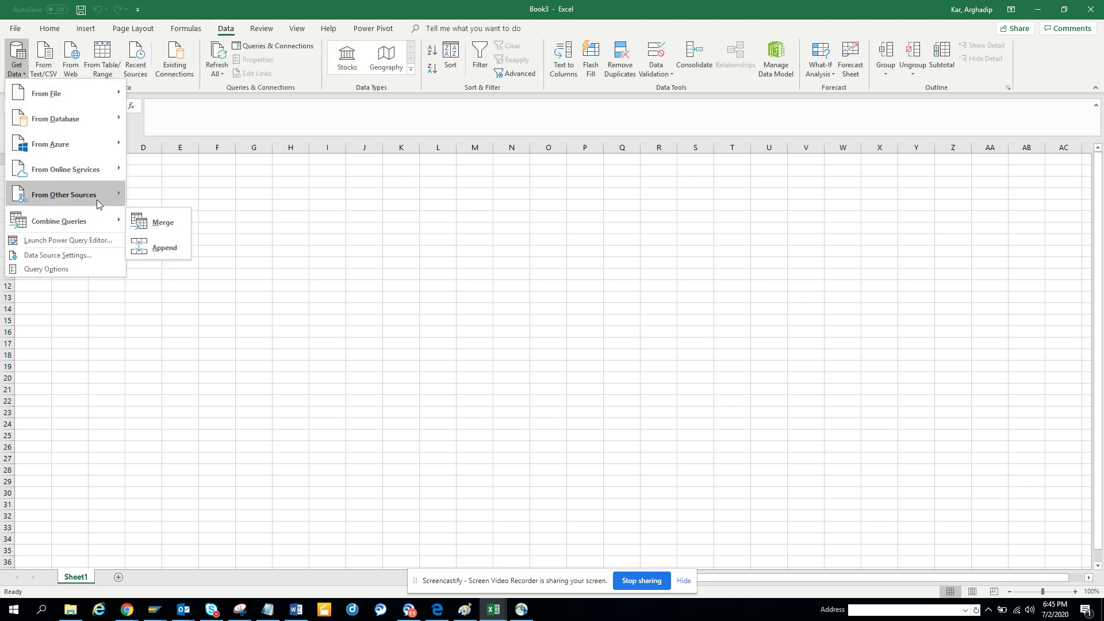
# Step: Connect Excel to the OData feed using the pasted FAP_VENDOR_LINE_ITEMS_SRV service URL
pyautogui.moveTo(110, 199)
pyautogui.click(230, 297)
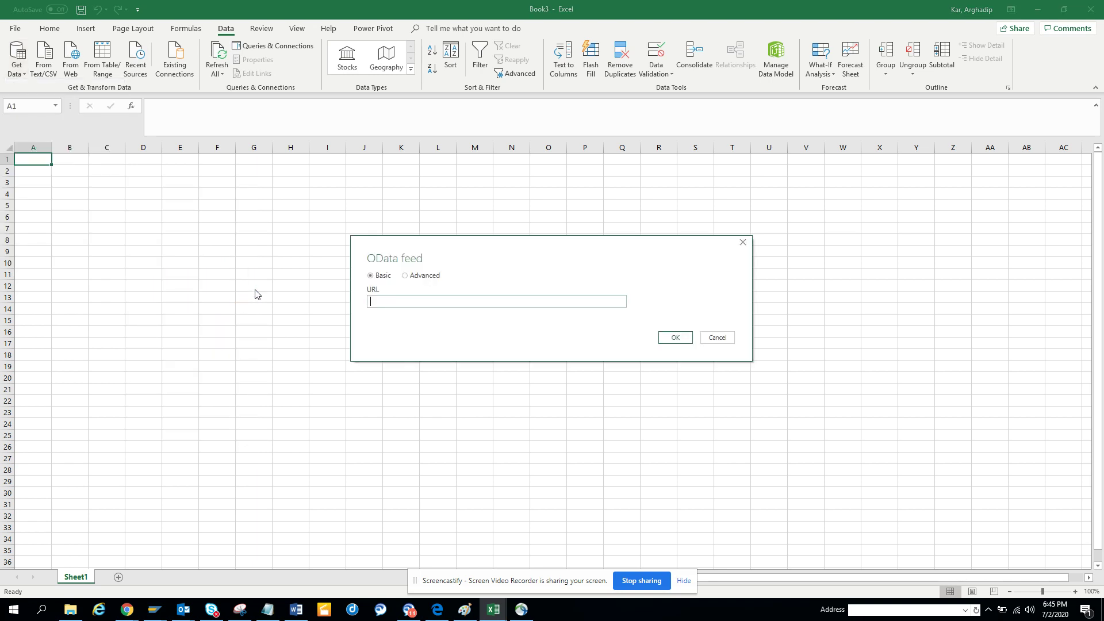
pyautogui.hotkey('ctrl', 'v')
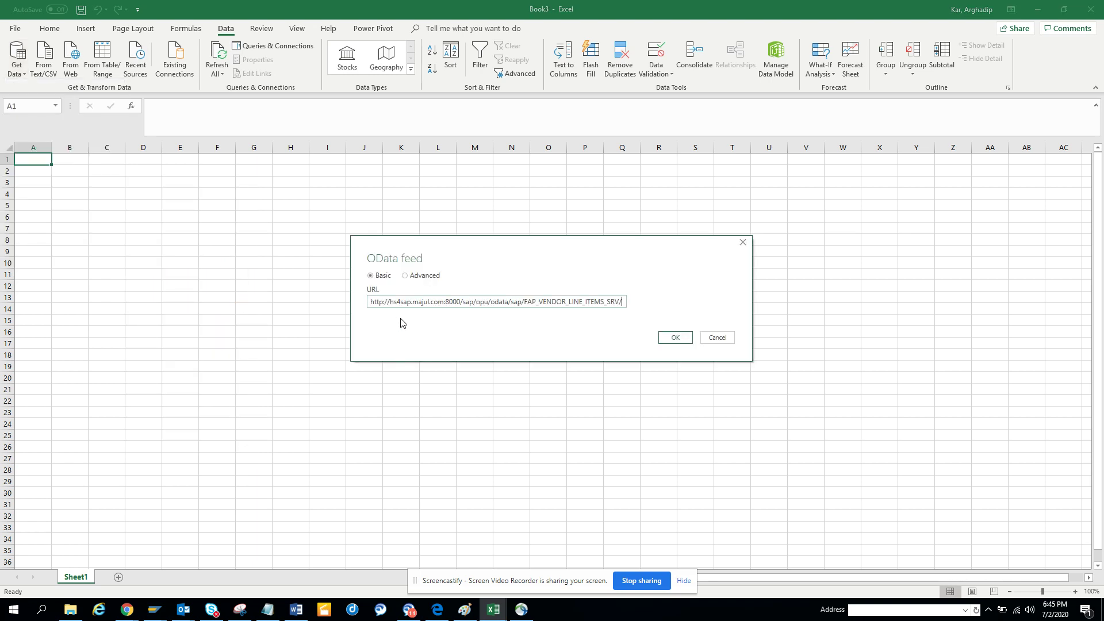
pyautogui.click(667, 344)
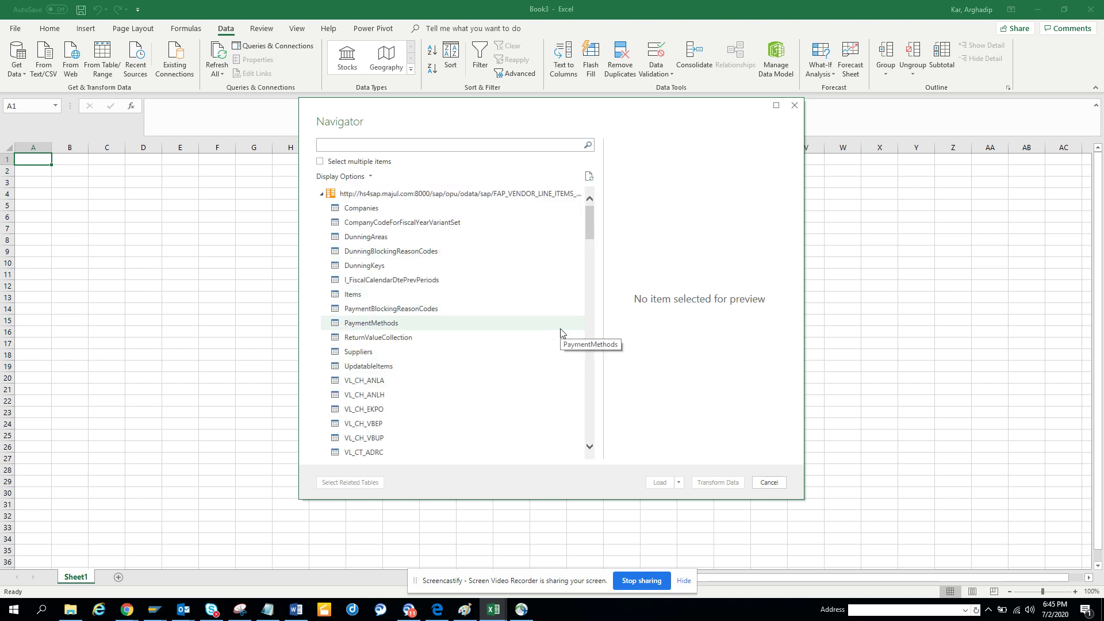
# Step: Preview the Companies, PaymentBlockingReasonCodes, VL_CH_ANLA and Suppliers tables in the Navigator
pyautogui.click(431, 206)
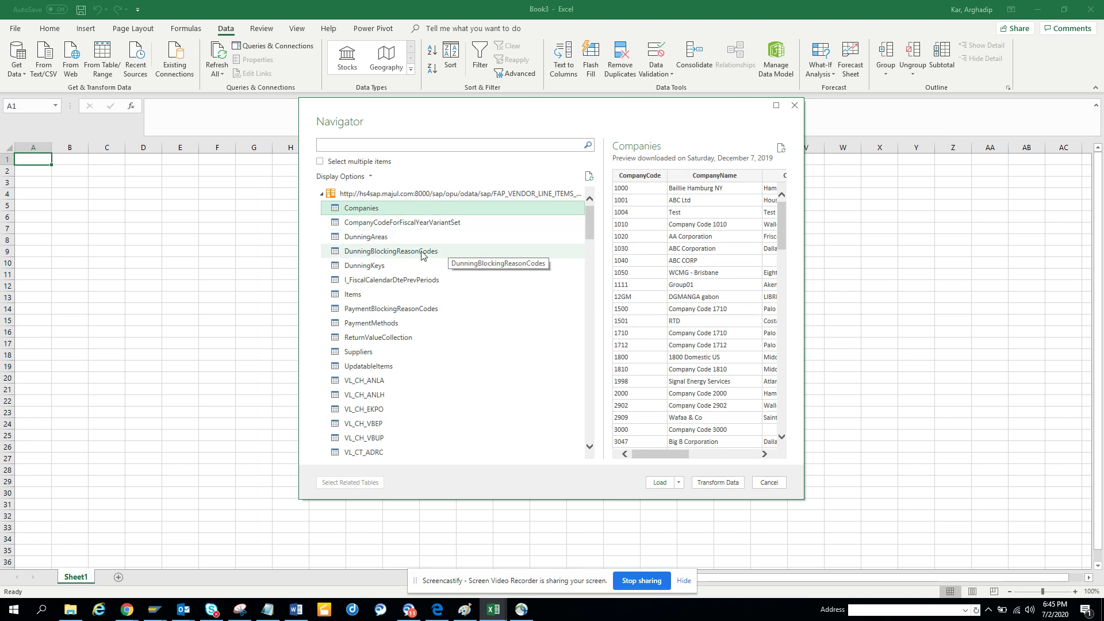
pyautogui.click(420, 310)
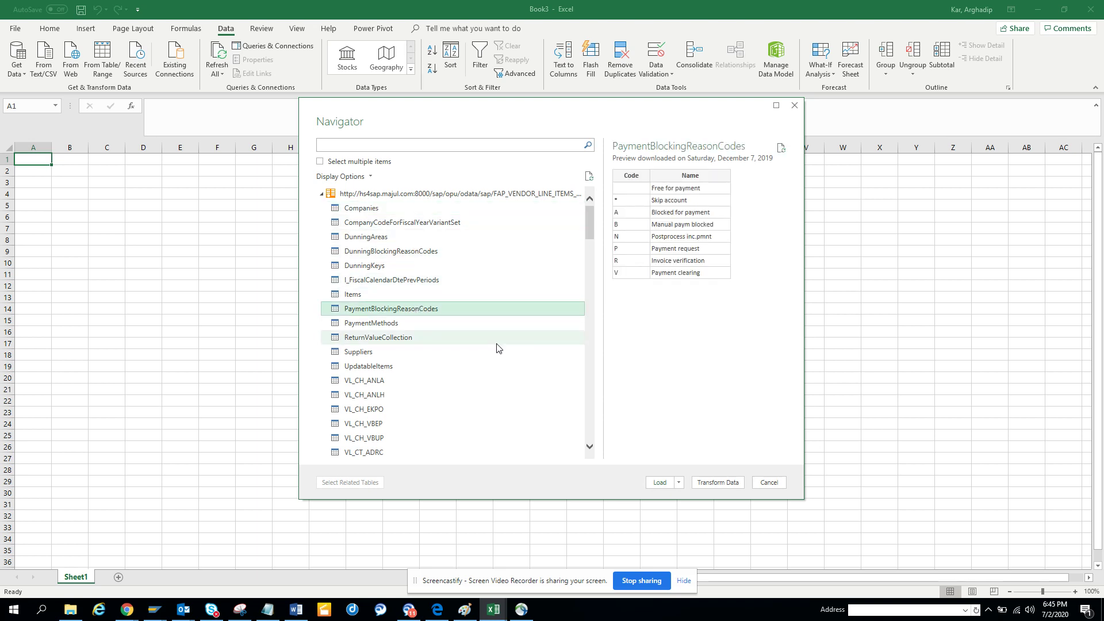
pyautogui.click(446, 380)
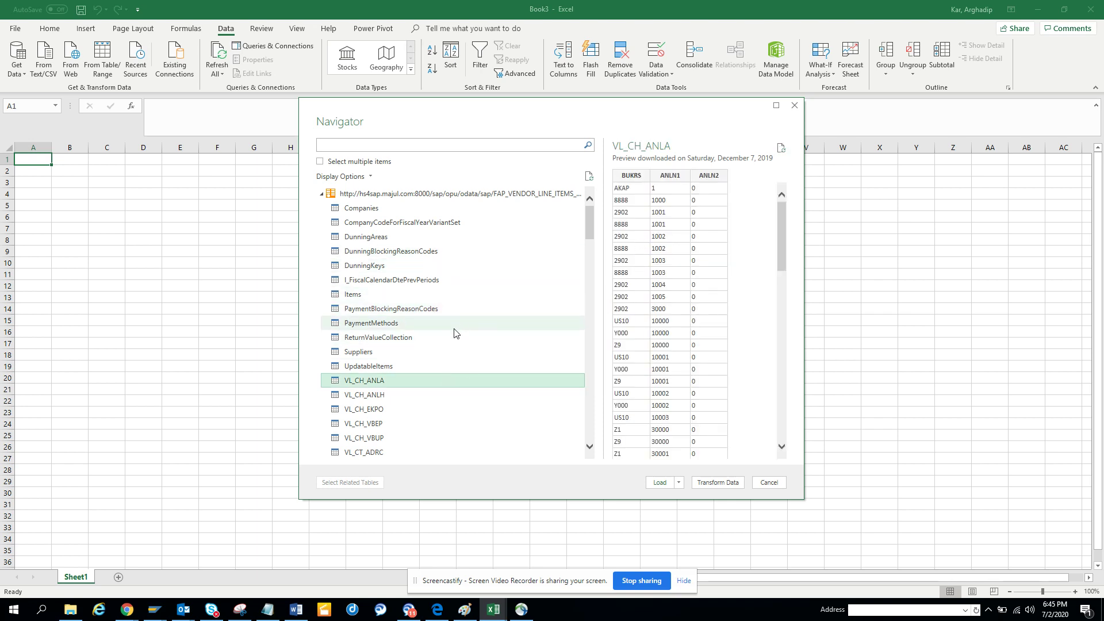
pyautogui.click(446, 352)
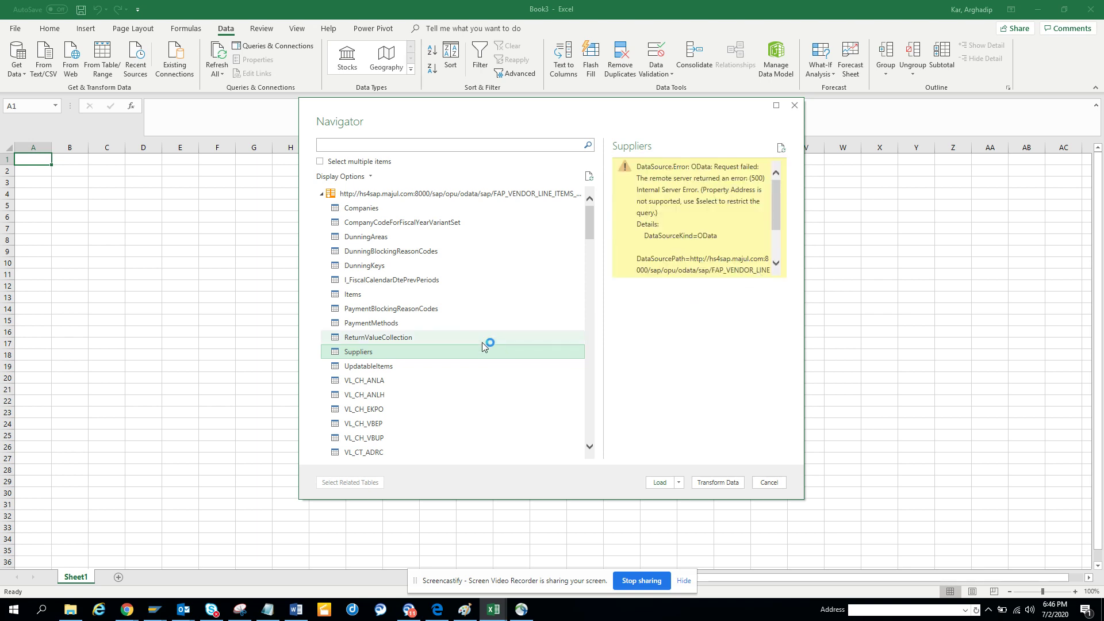
# Step: Preview ReturnValueCollection, VL_FV_SHKZG and VL_FV_FAR_SYM_DUE, then refresh the Navigator's table list
pyautogui.click(463, 343)
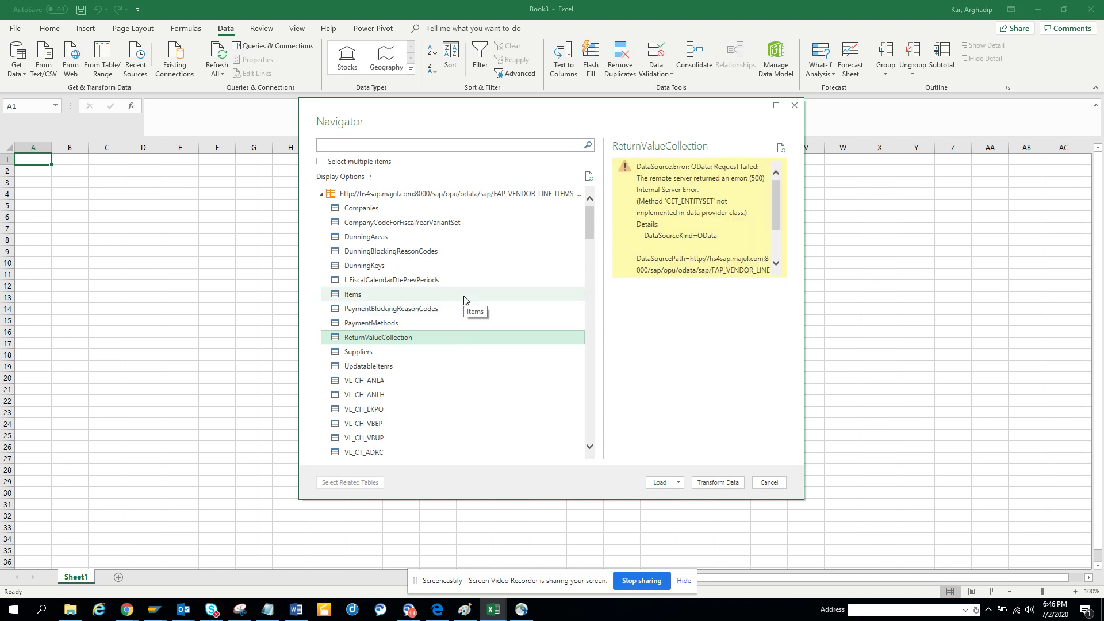
pyautogui.moveTo(593, 236); pyautogui.dragTo(599, 290)
pyautogui.click(411, 302)
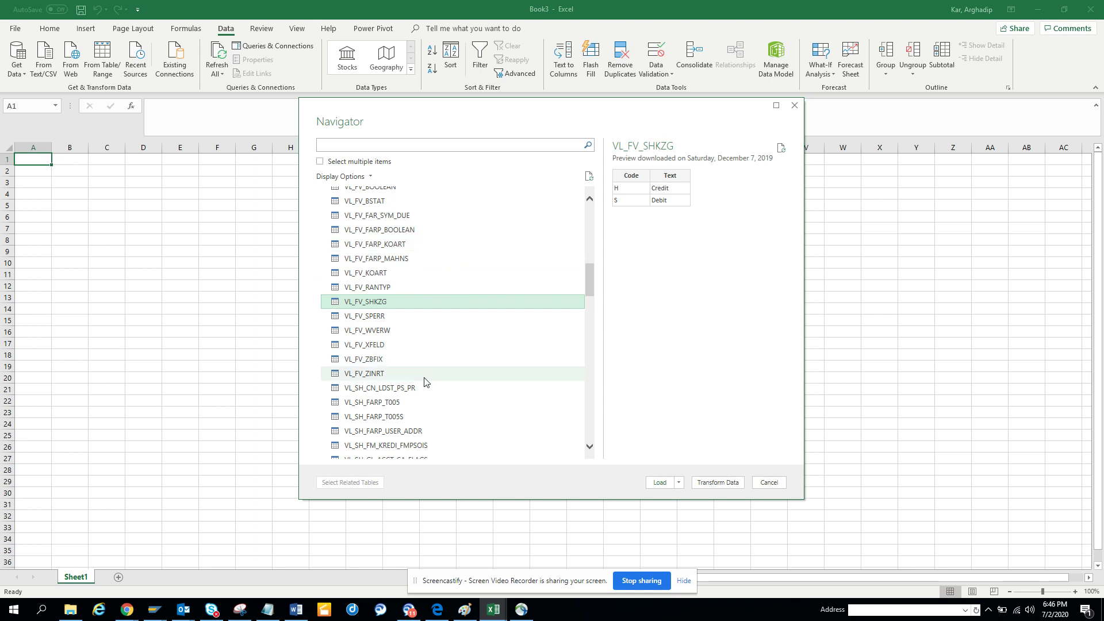
pyautogui.click(515, 213)
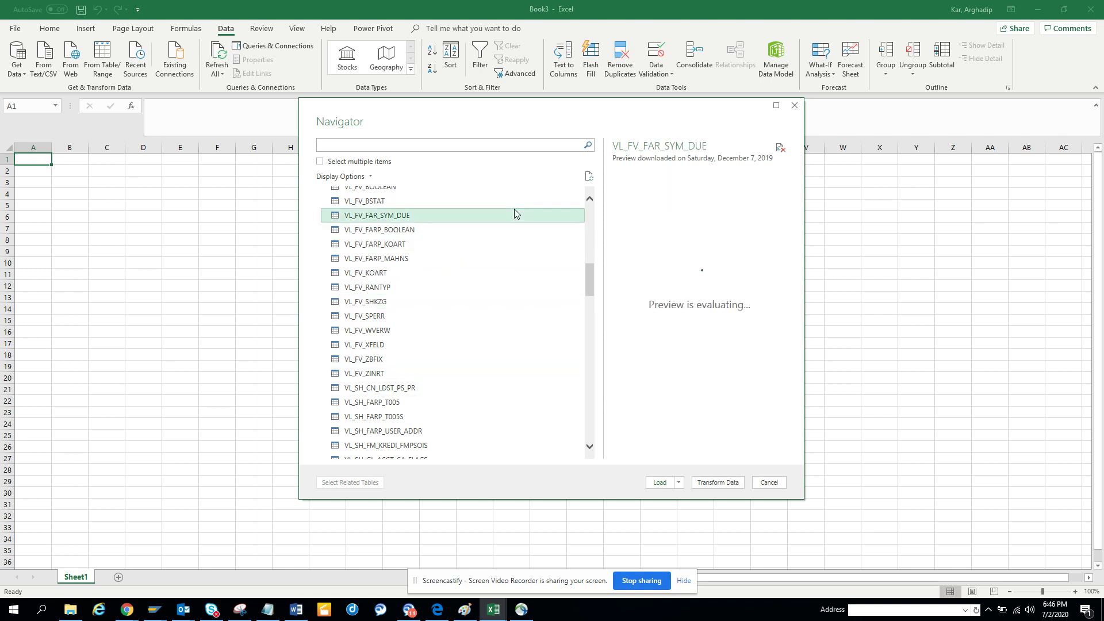
pyautogui.click(589, 177)
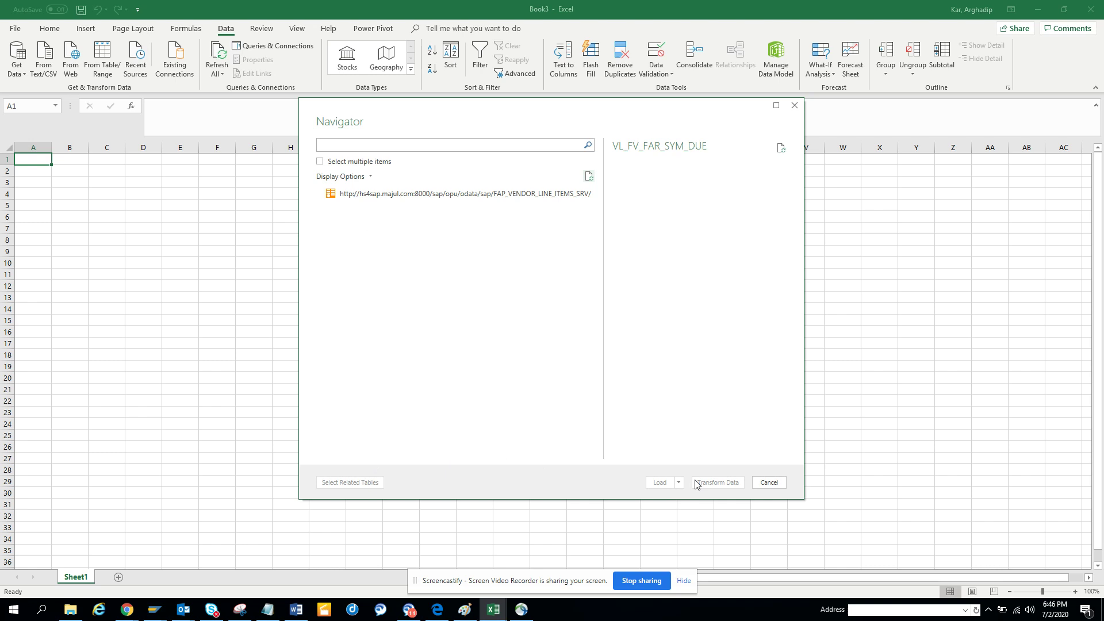
pyautogui.click(590, 178)
pyautogui.click(590, 179)
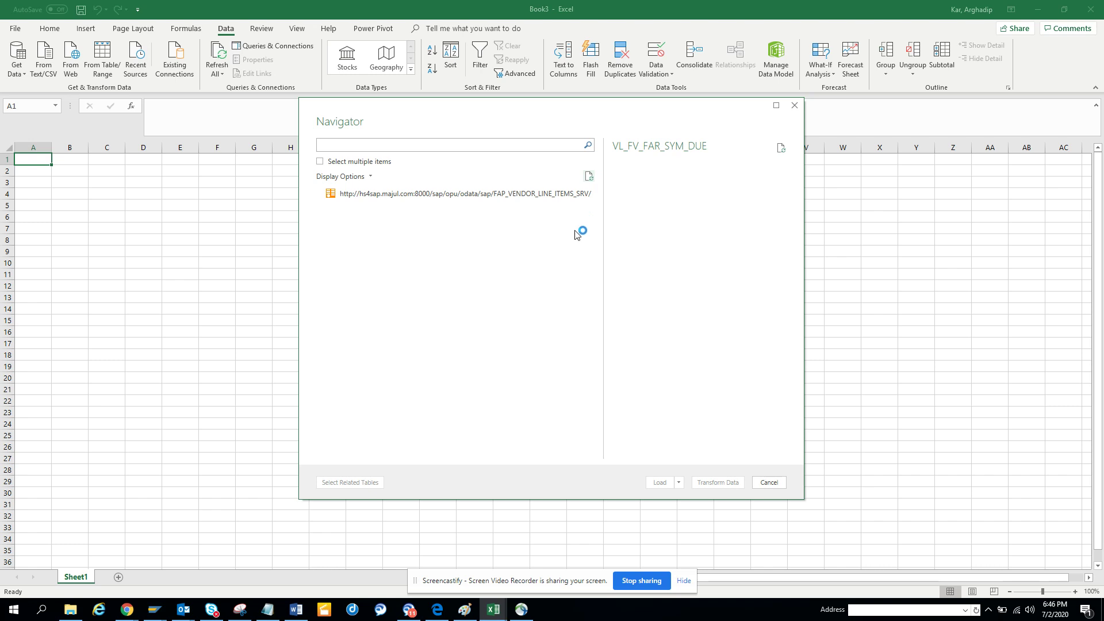